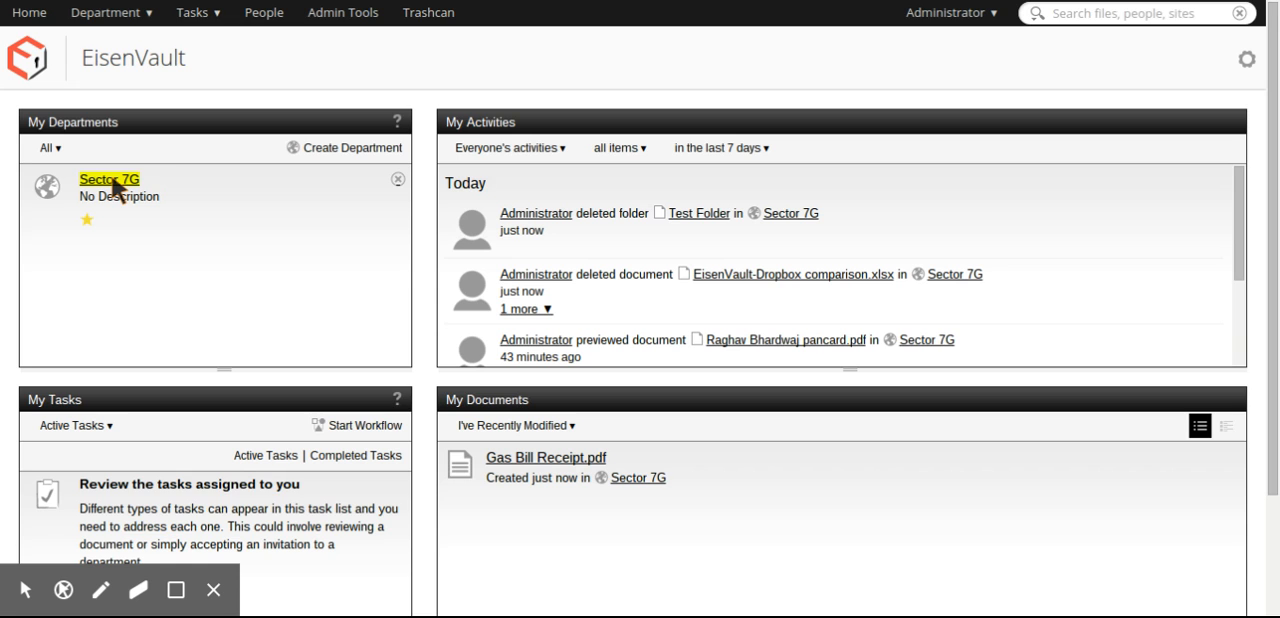
# - Open the permissions management of Gas Bill Receipt.pdf in the Sector 7G document library and turn off permission inheritance
pyautogui.click(110, 180)
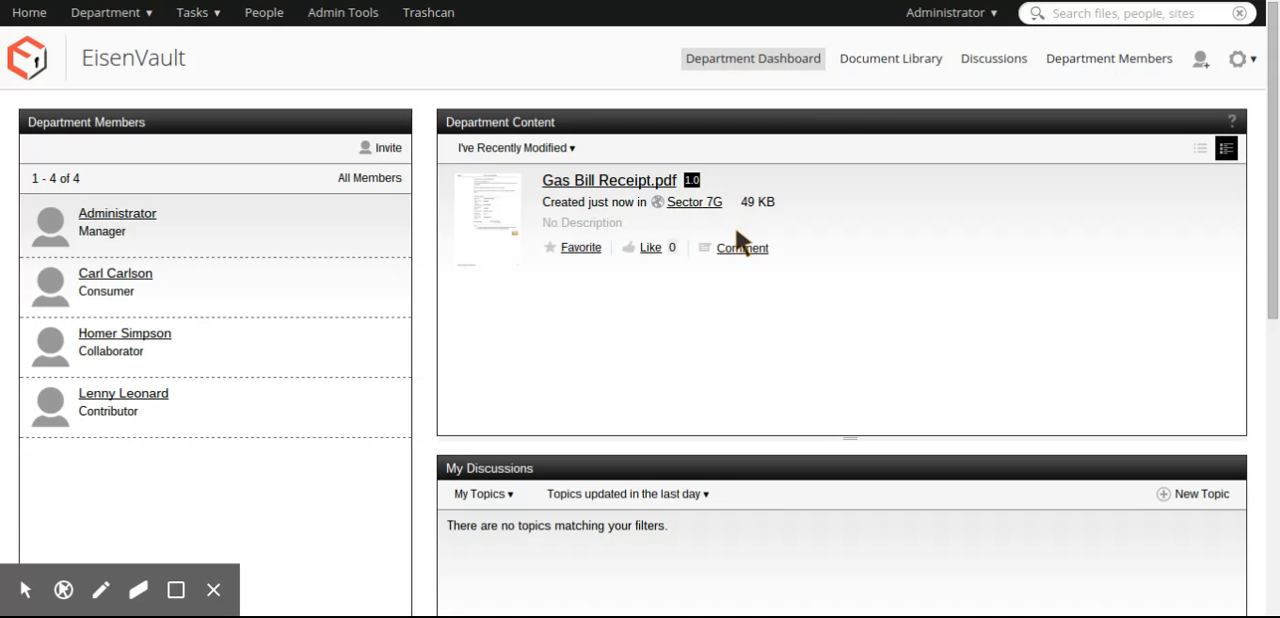
pyautogui.click(880, 58)
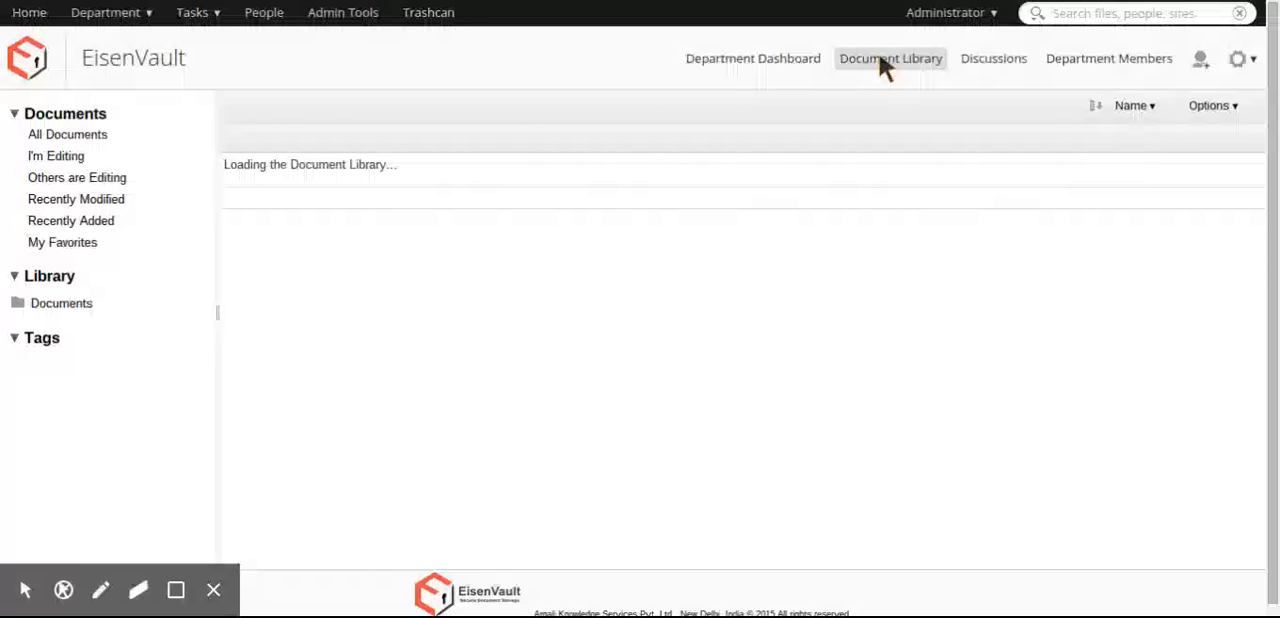
pyautogui.scroll(-2, 822, 322)
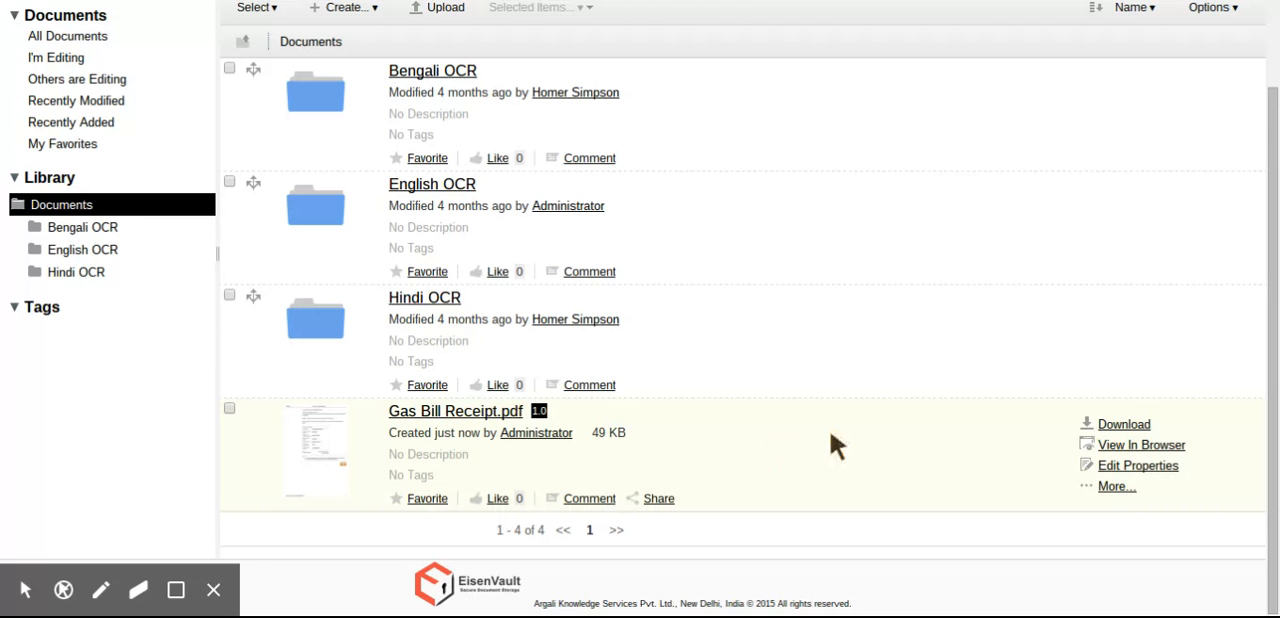
pyautogui.click(1116, 487)
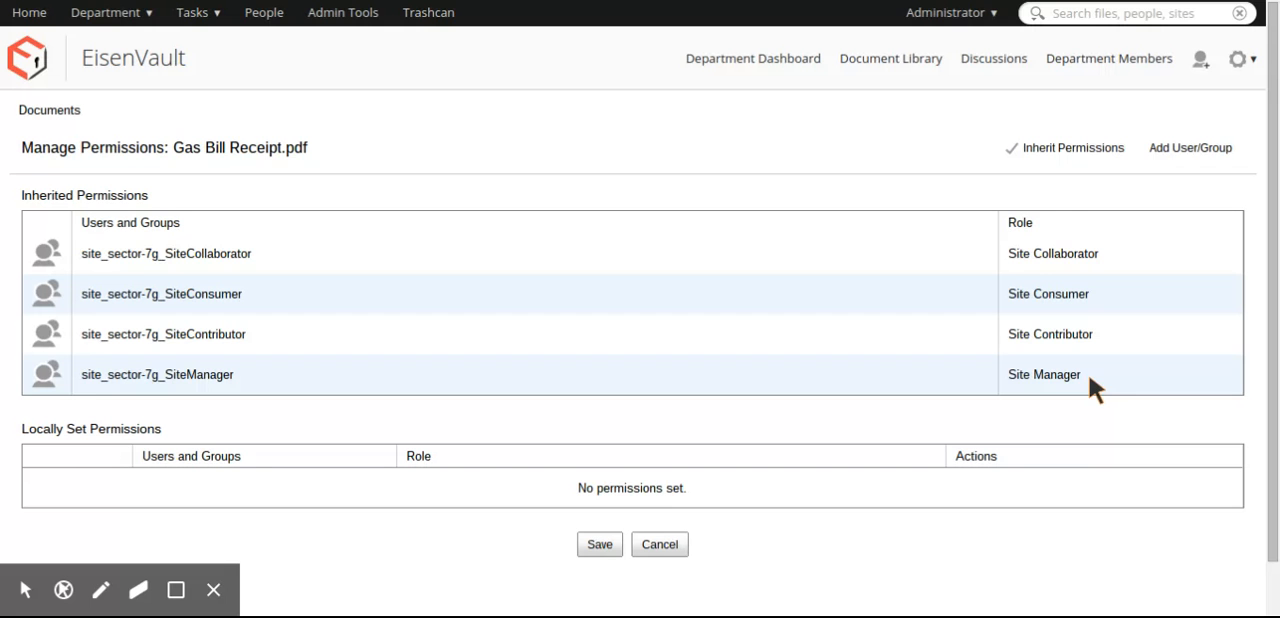
pyautogui.click(1050, 157)
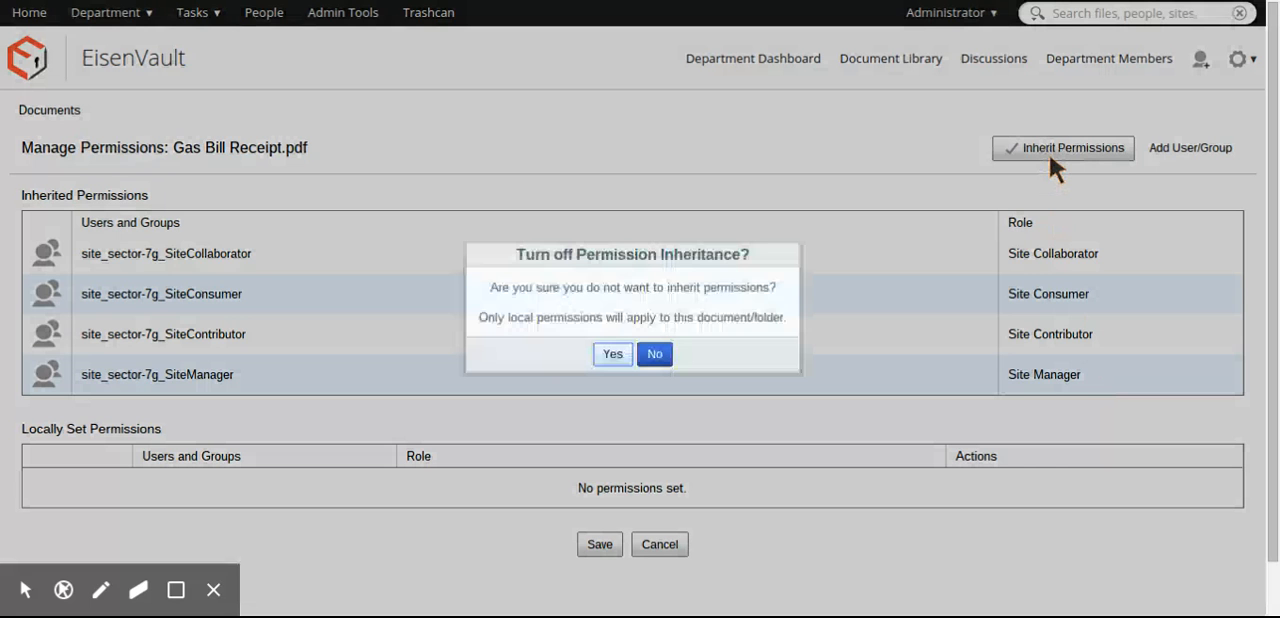
pyautogui.click(616, 354)
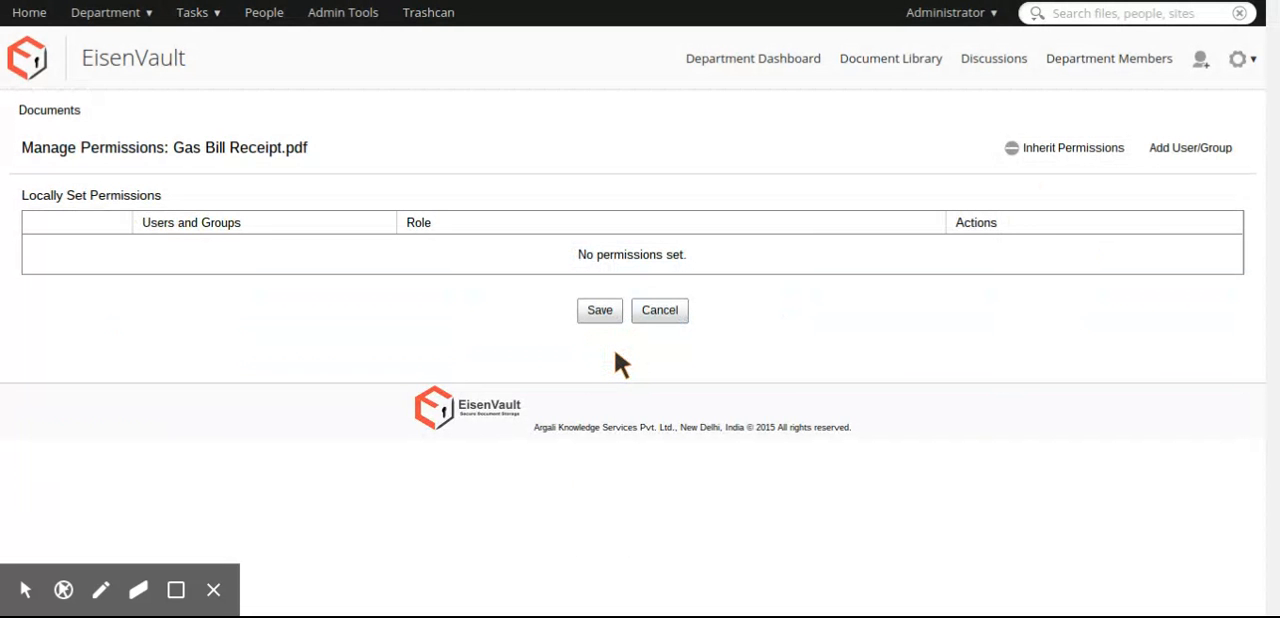
# - Add the site_sector-7g_SiteManager group to the document's local permissions with the Site Manager role
pyautogui.click(1173, 150)
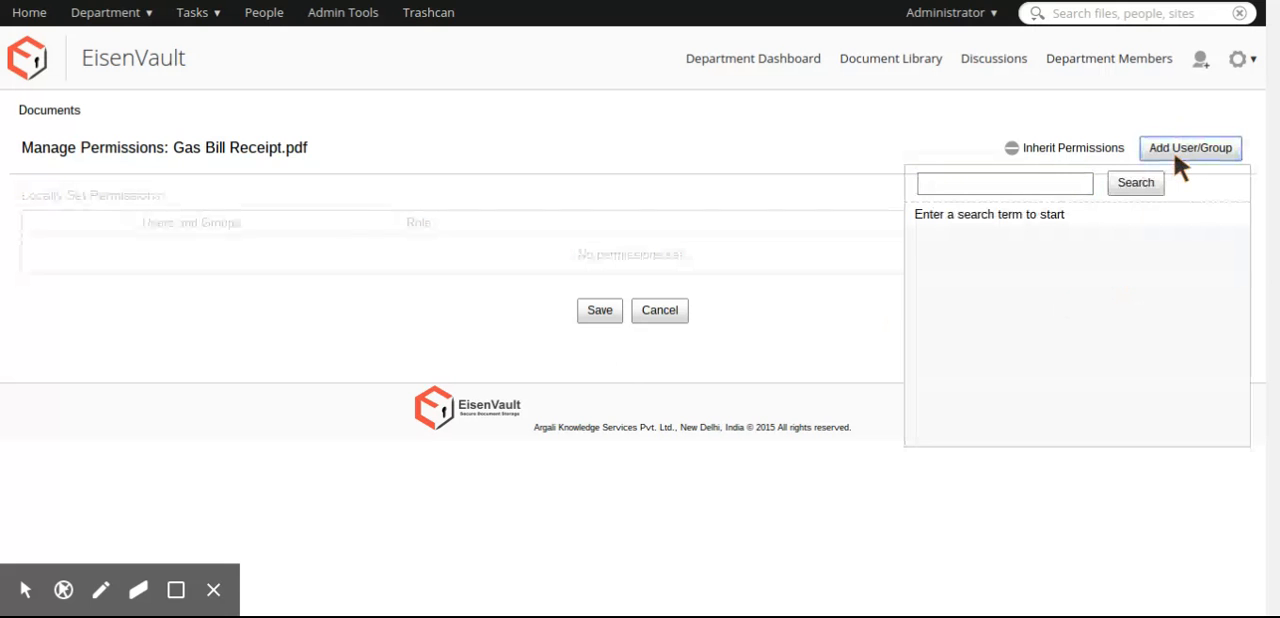
pyautogui.click(1017, 186)
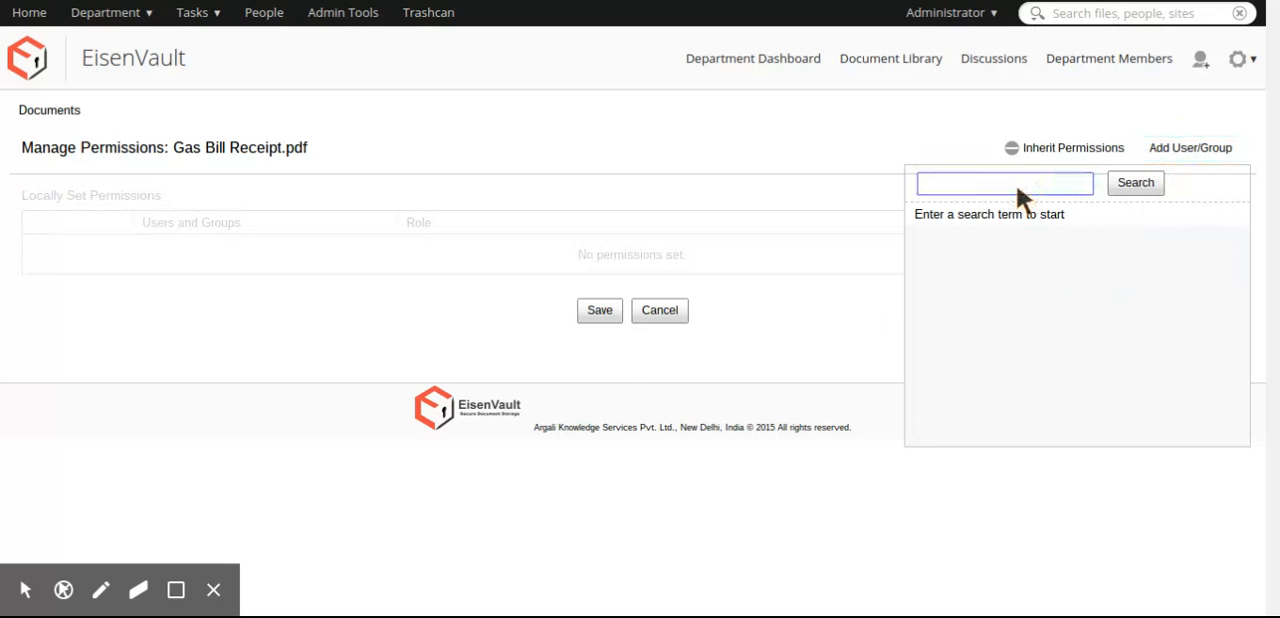
pyautogui.write('7g')
pyautogui.click(1120, 184)
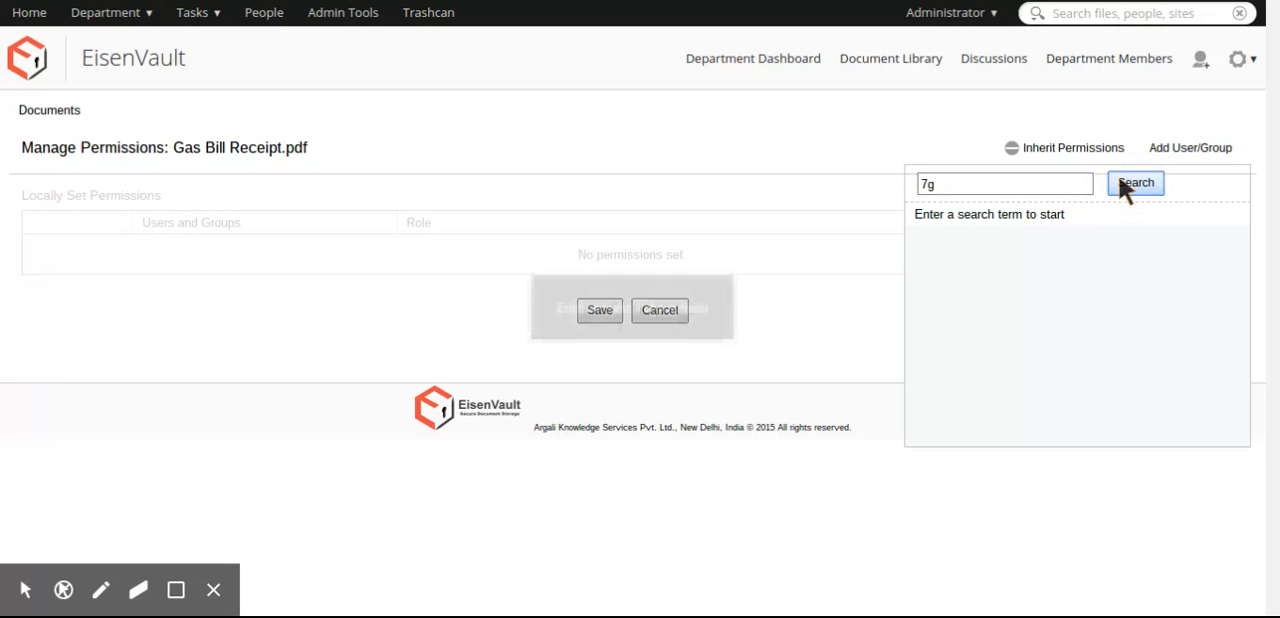
pyautogui.doubleClick(1010, 185)
pyautogui.write('man')
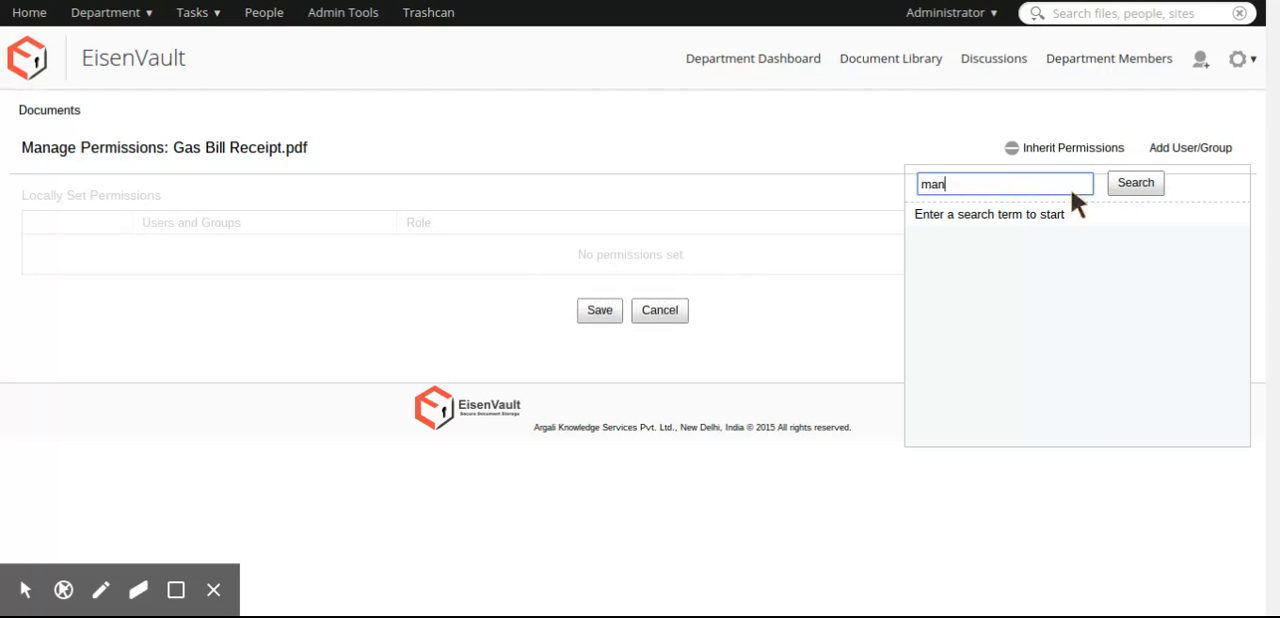
pyautogui.click(1146, 184)
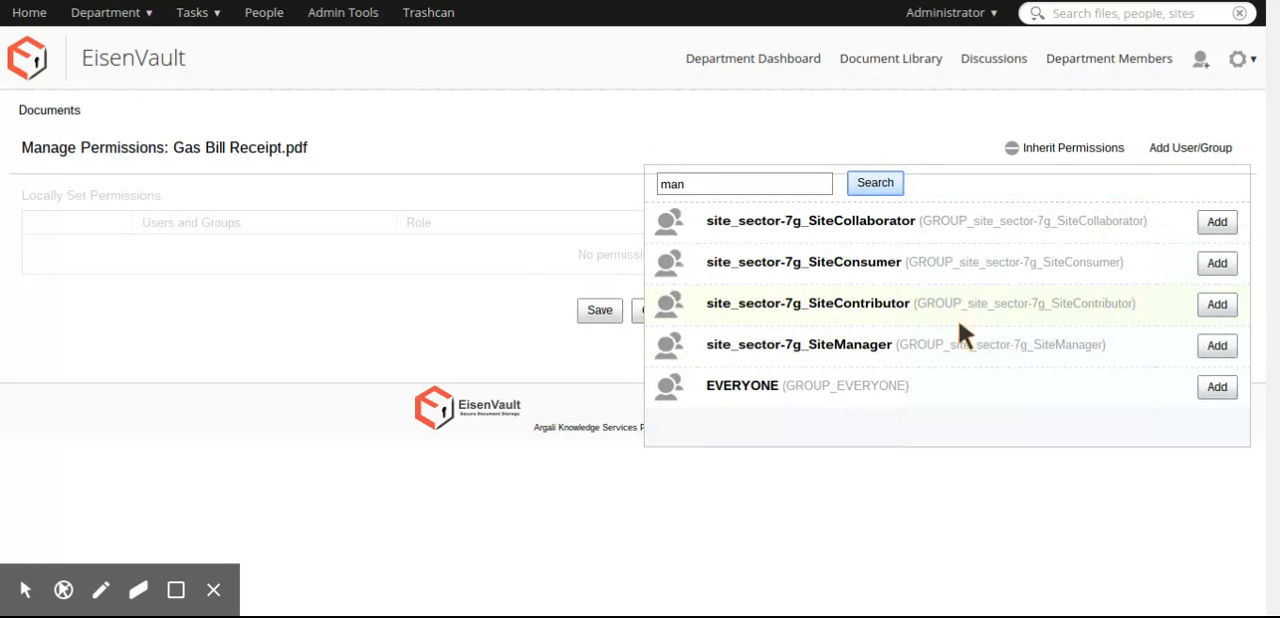
pyautogui.click(1206, 345)
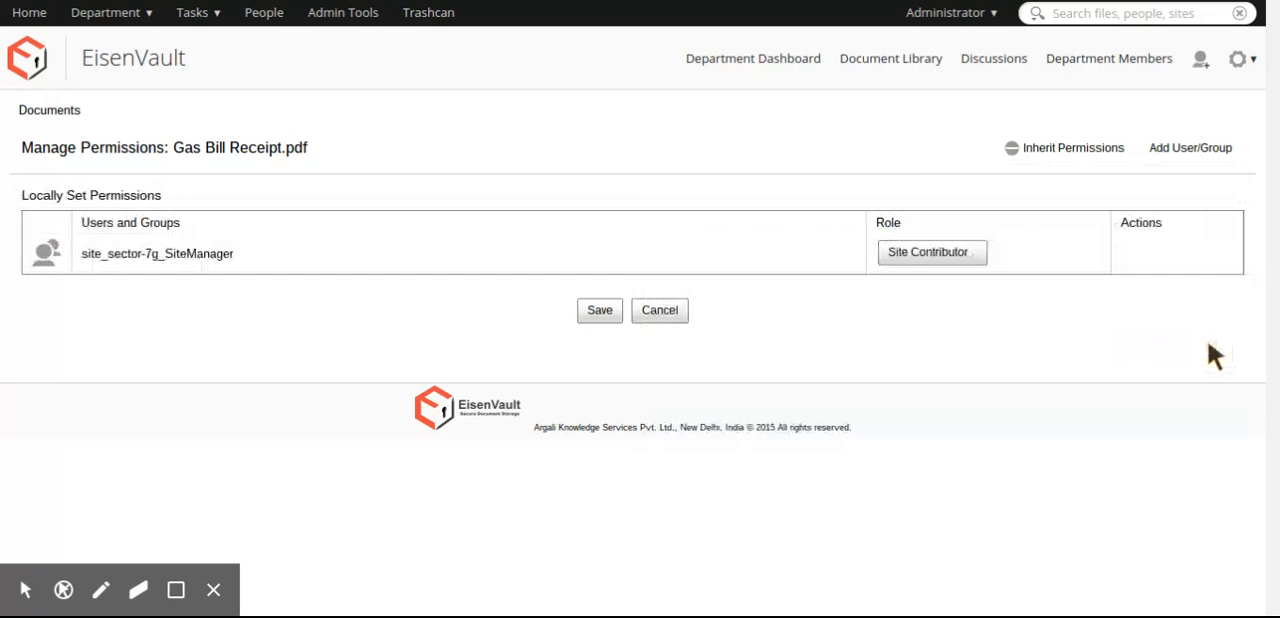
pyautogui.click(945, 252)
pyautogui.click(945, 308)
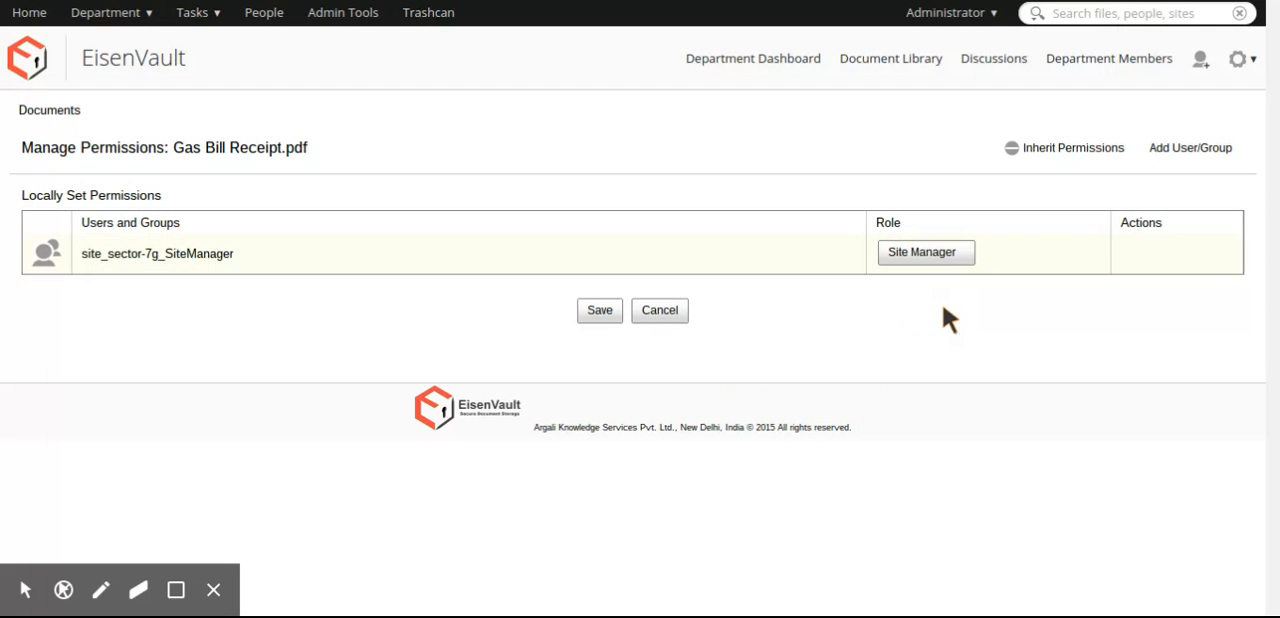
# - Add the site_sector-7g_SiteCollaborator group to the local permissions with the Site Collaborator role
pyautogui.click(1177, 153)
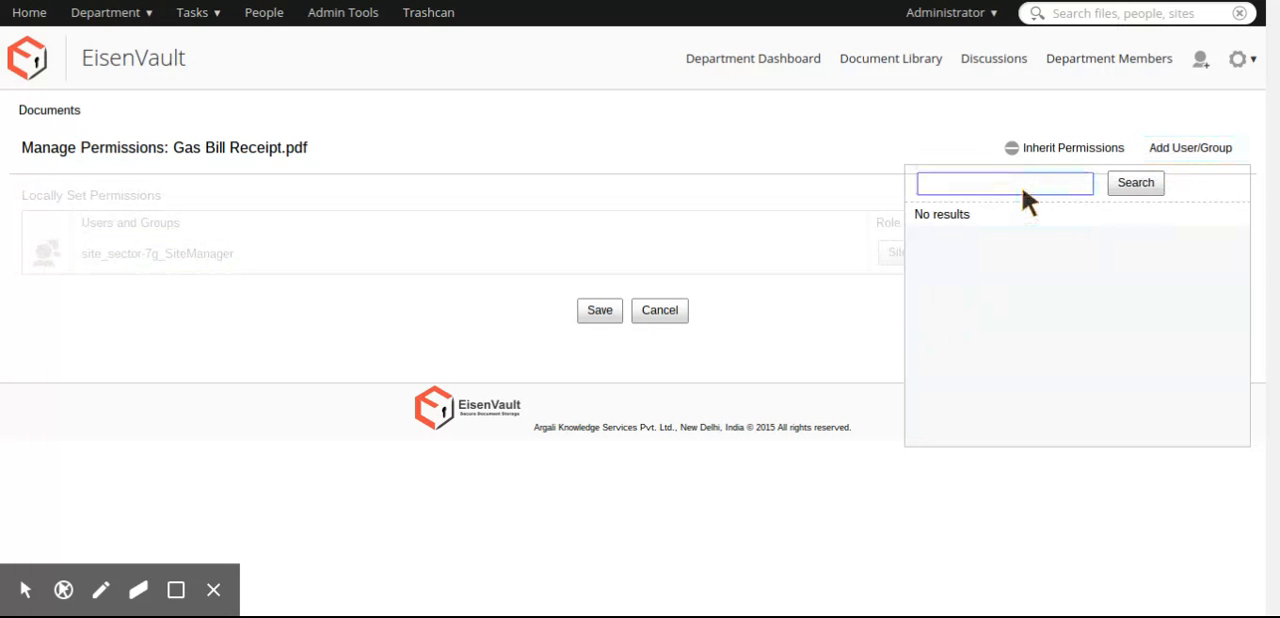
pyautogui.write('coll')
pyautogui.click(1121, 182)
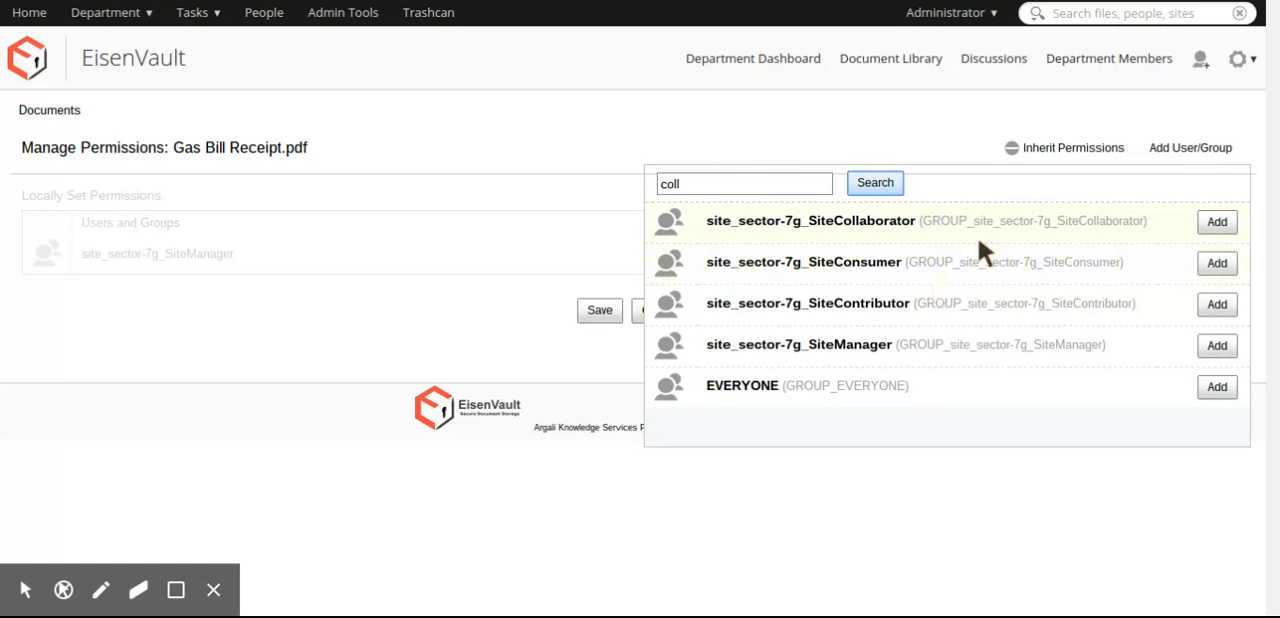
pyautogui.click(1206, 226)
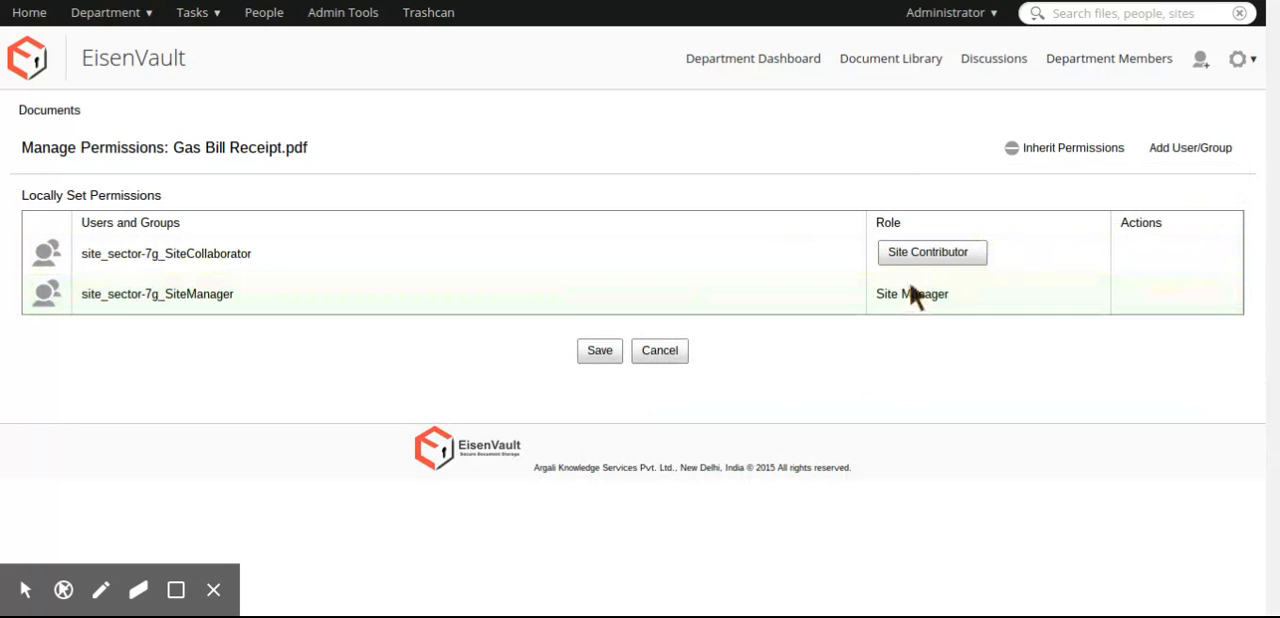
pyautogui.click(938, 252)
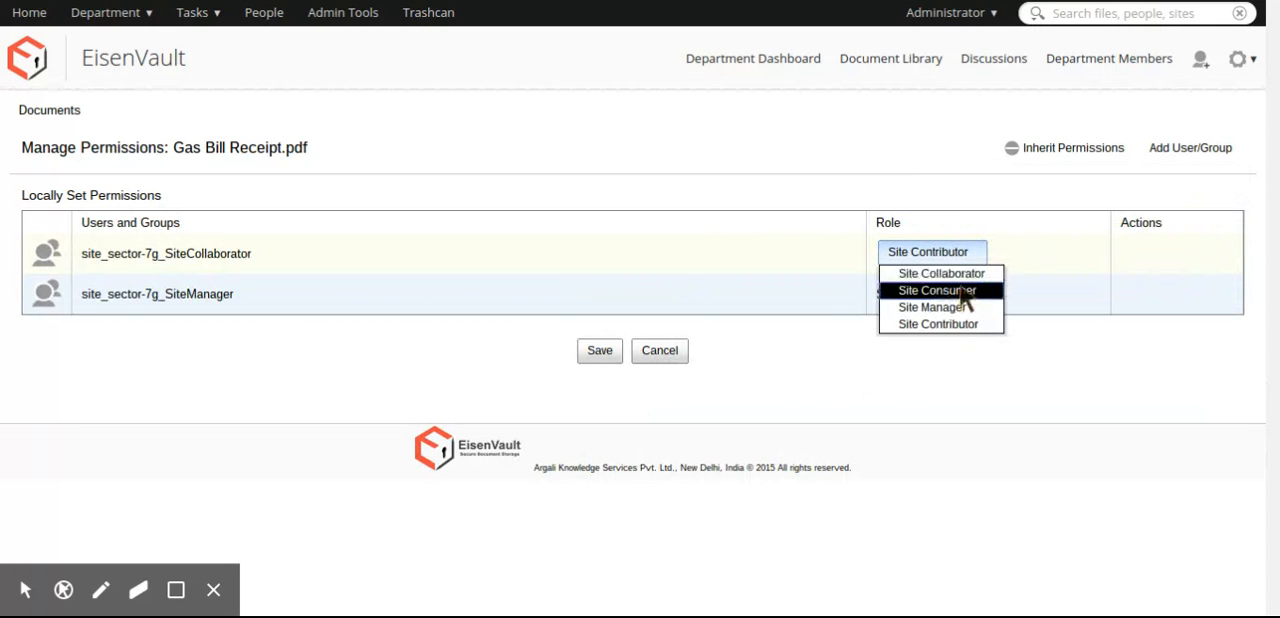
pyautogui.click(940, 274)
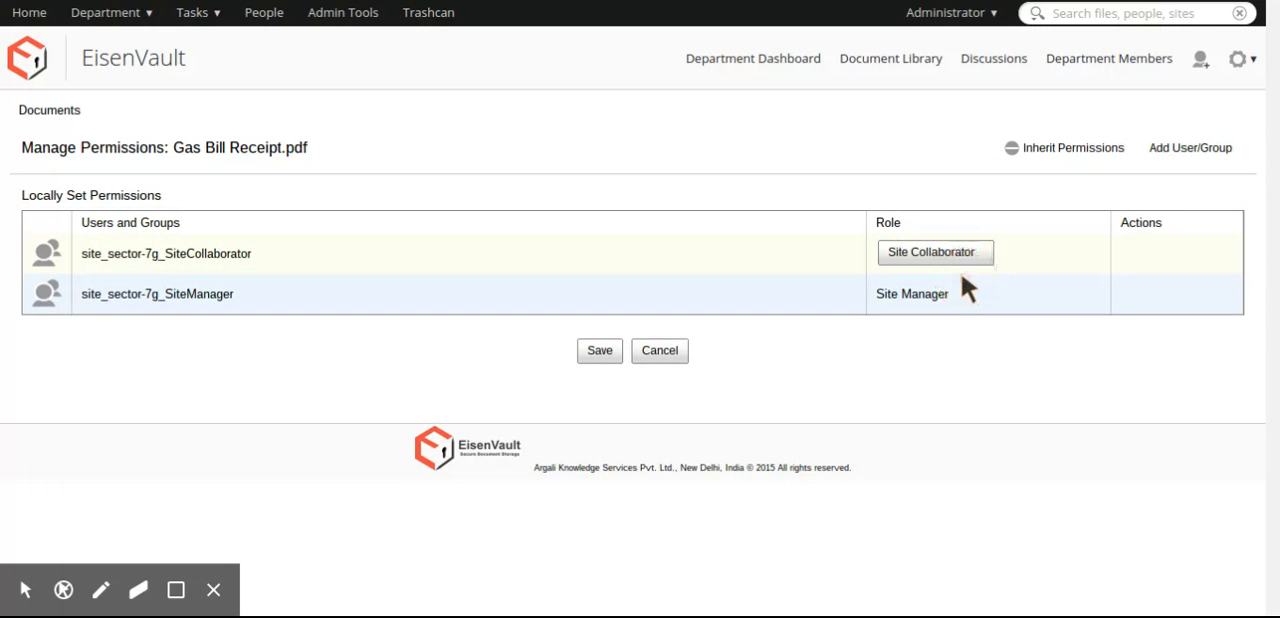
# - Add the site_sector-7g_SiteContributor group to the document's local permissions and save them
pyautogui.click(1204, 148)
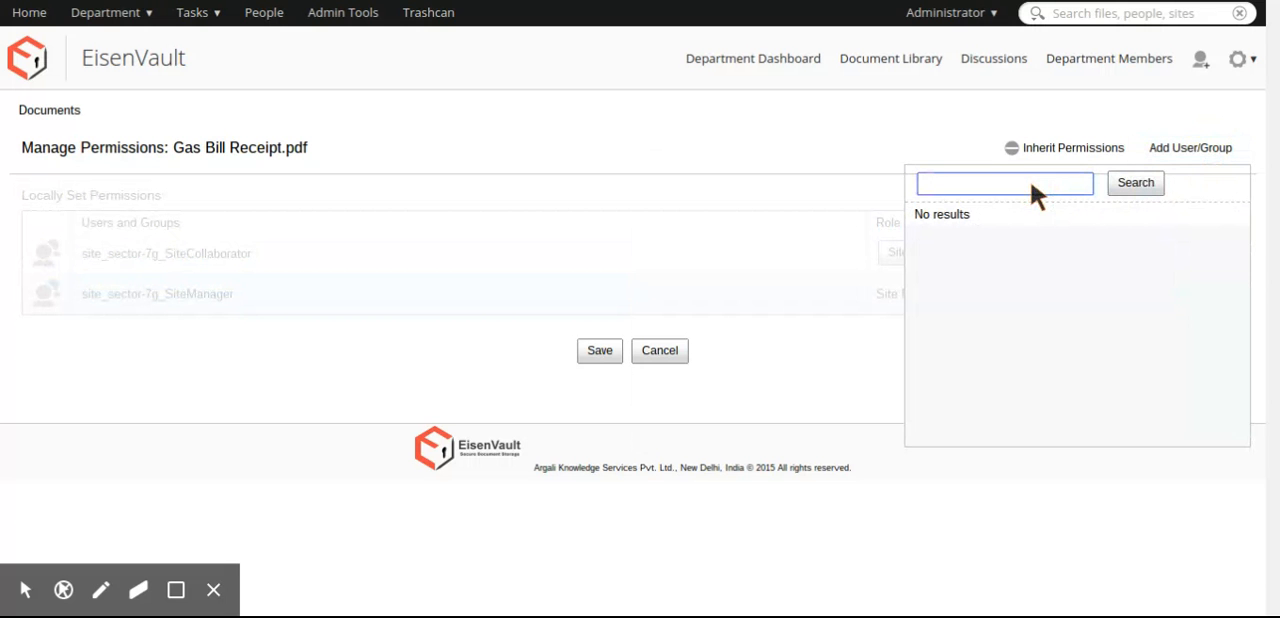
pyautogui.write('cont')
pyautogui.click(1136, 185)
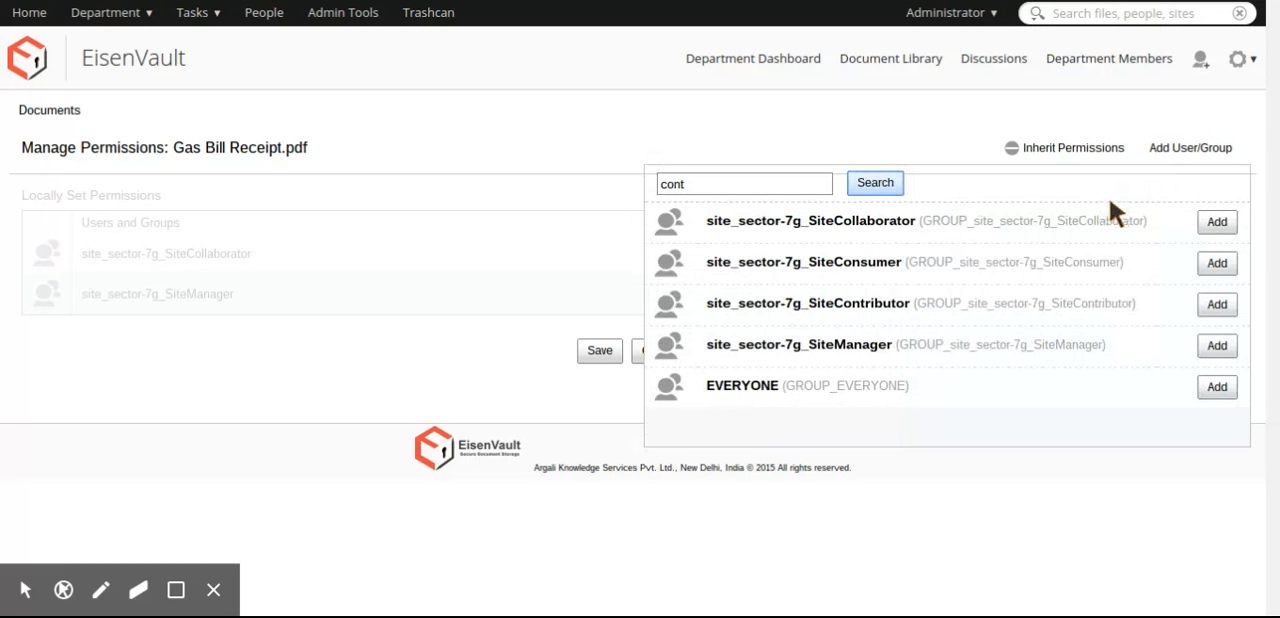
pyautogui.click(1217, 305)
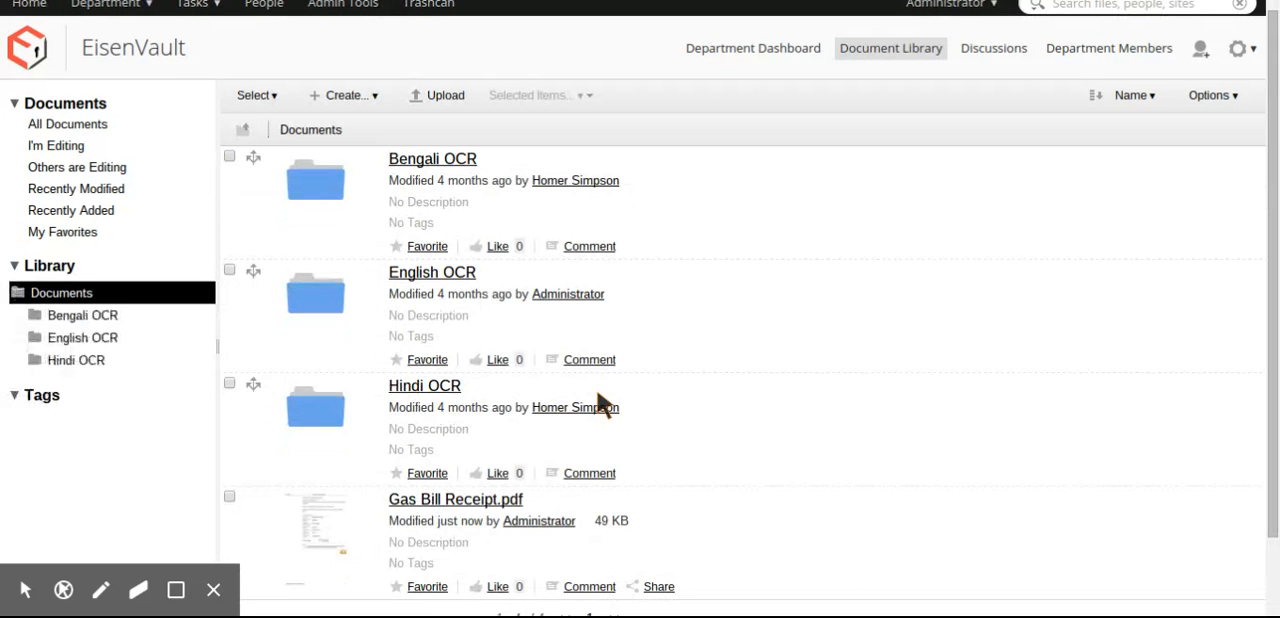
# - Check which actions are offered for the selected Gas Bill Receipt.pdf, including Delete, and deselect it
pyautogui.scroll(-2, 597, 396)
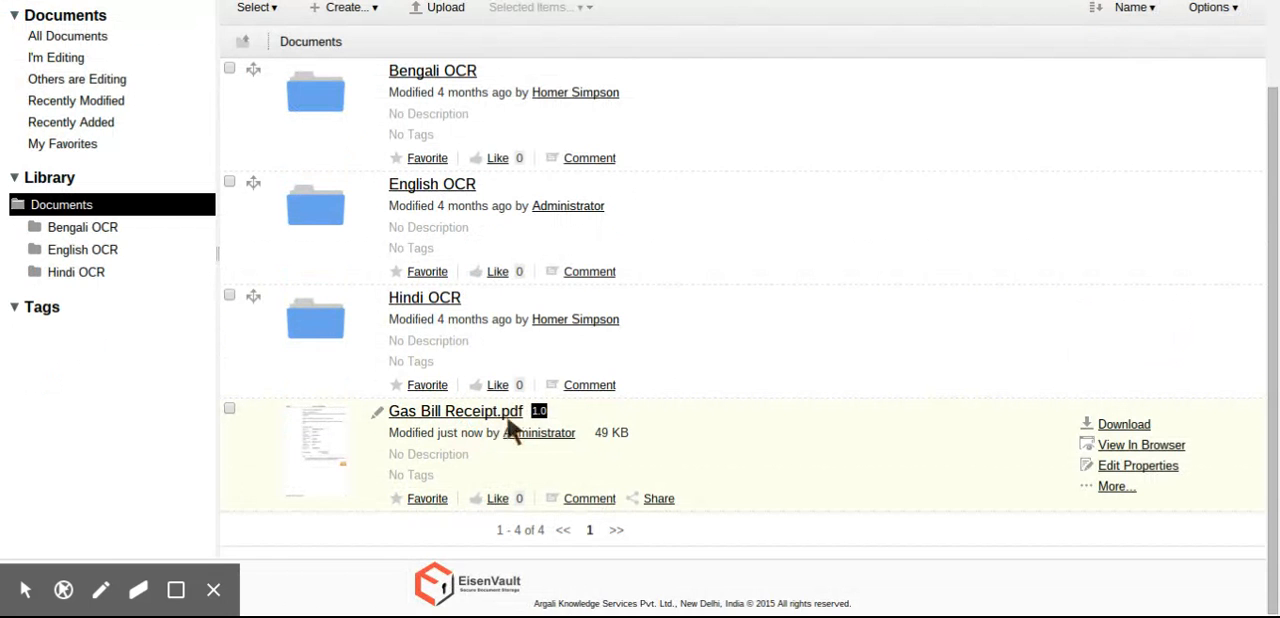
pyautogui.click(229, 408)
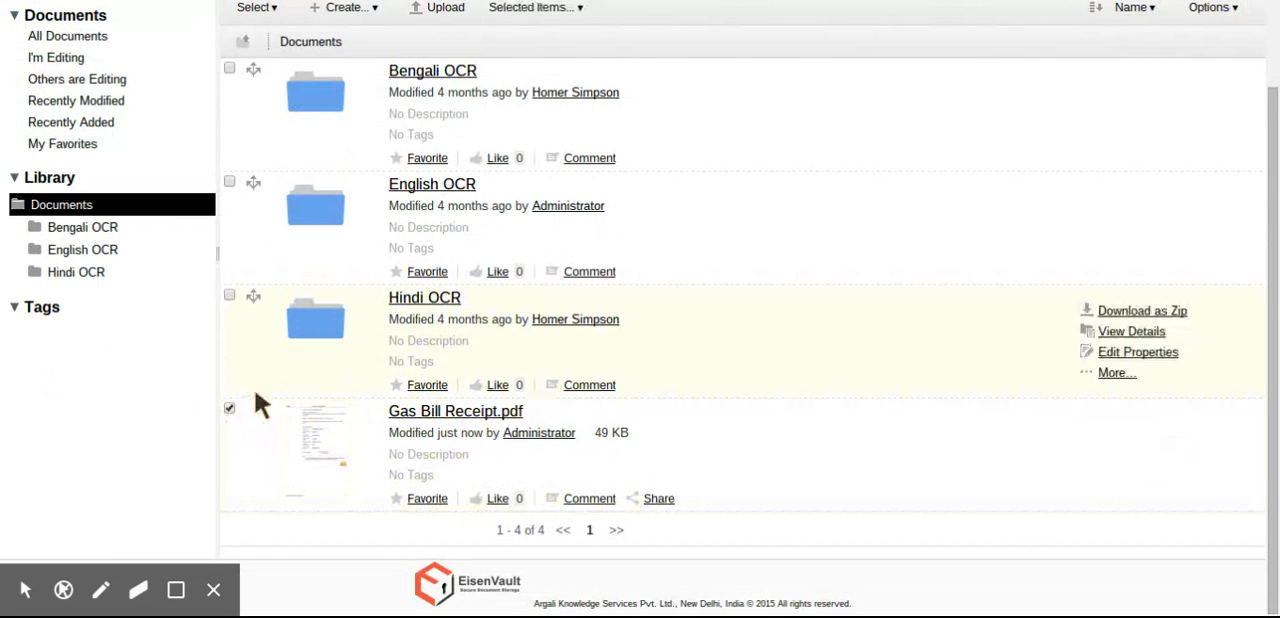
pyautogui.click(540, 10)
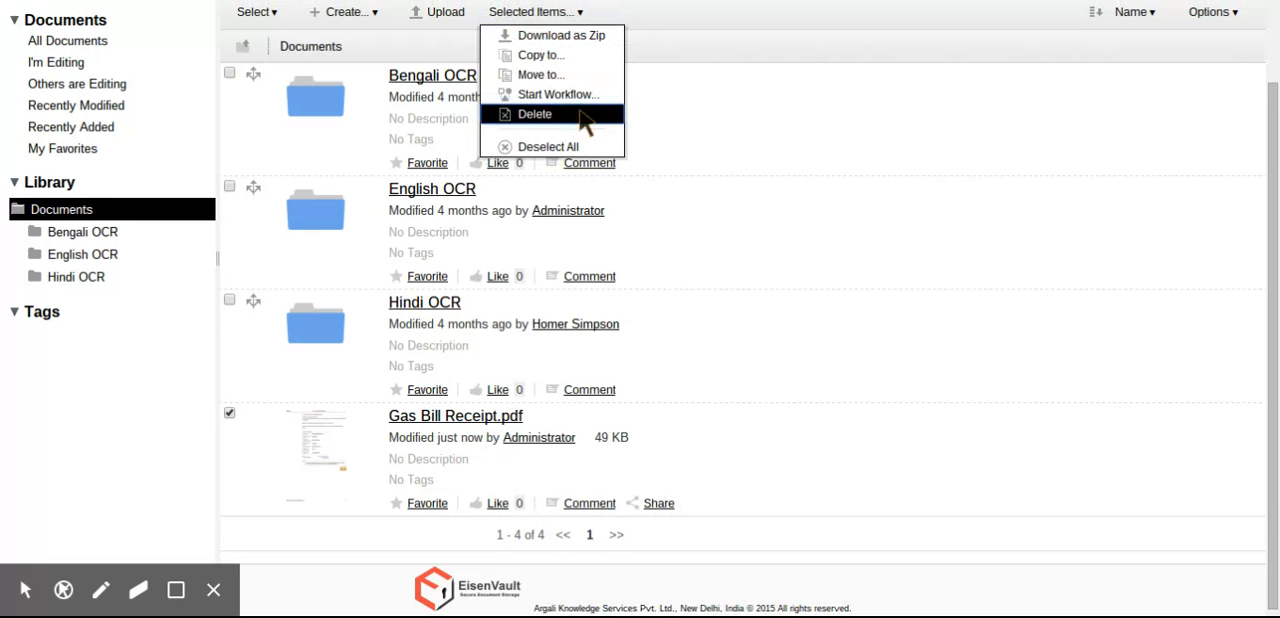
pyautogui.click(230, 410)
pyautogui.scroll(1, 230, 407)
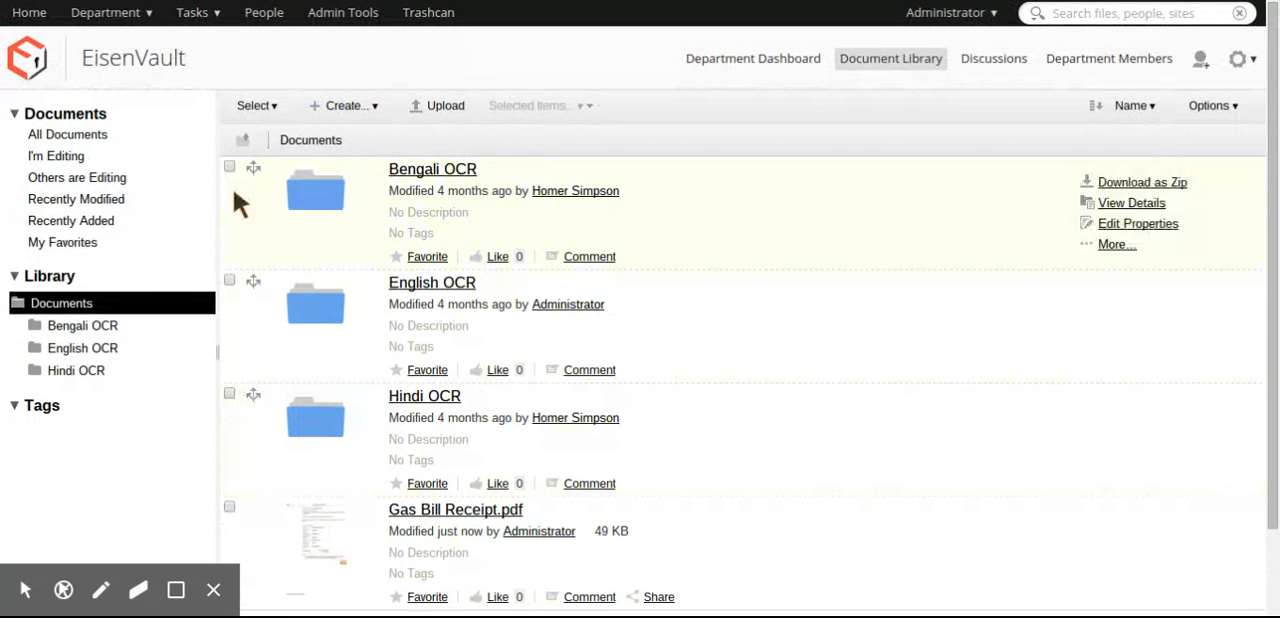
# - Review the member roles on the department dashboard and log out of the administrator account
pyautogui.click(756, 60)
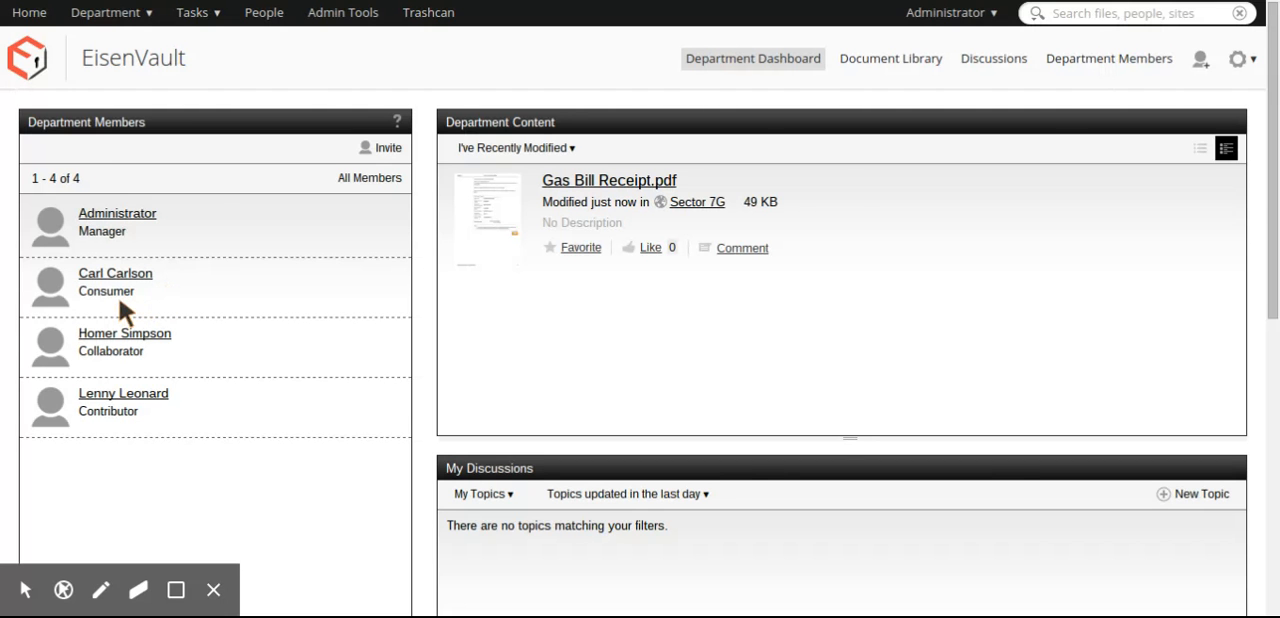
pyautogui.click(952, 16)
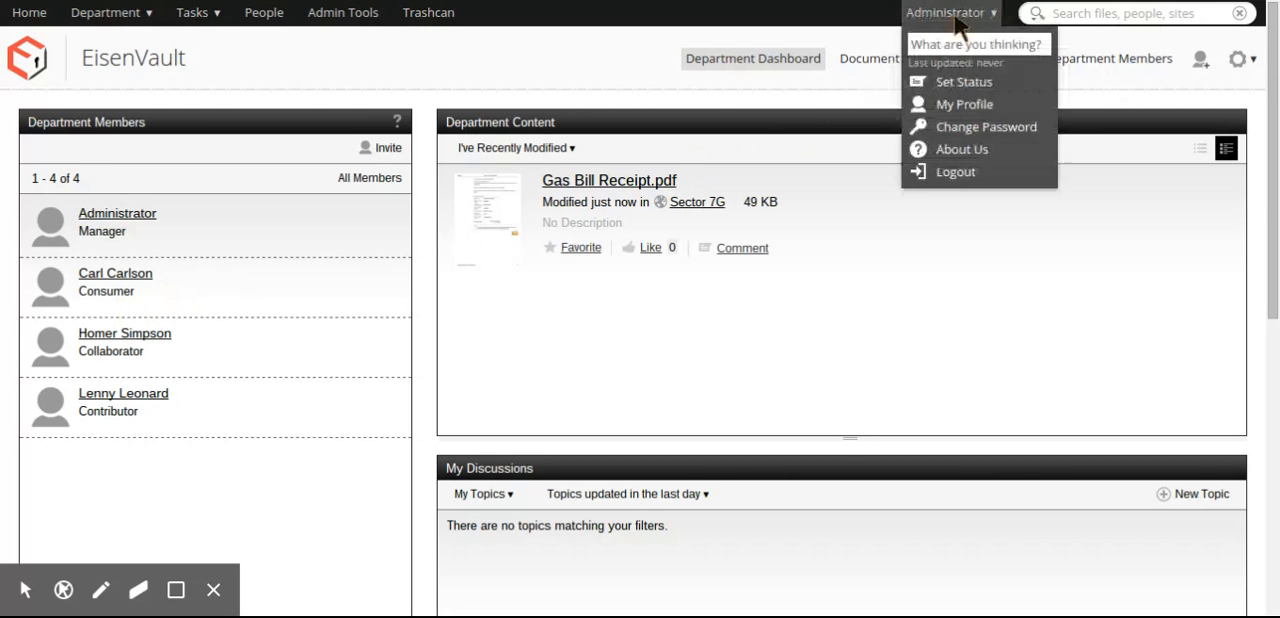
pyautogui.click(958, 171)
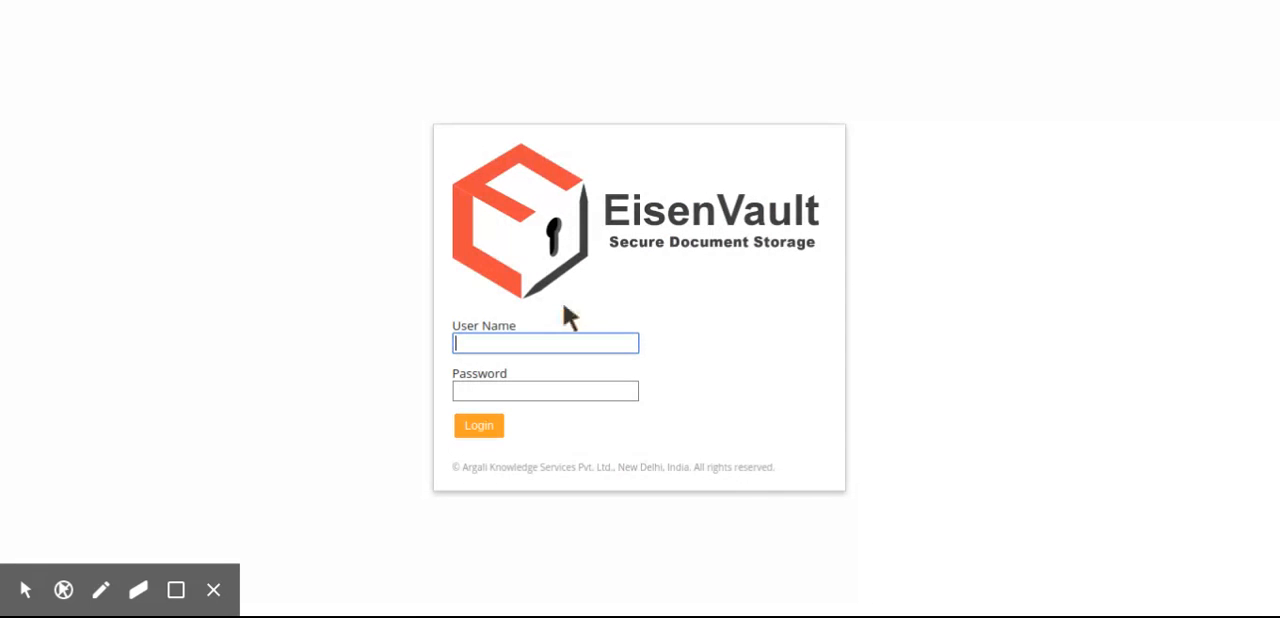
# - Log in as the department's Consumer member with that account's user name and password
pyautogui.press('Down')
pyautogui.press('Tab')
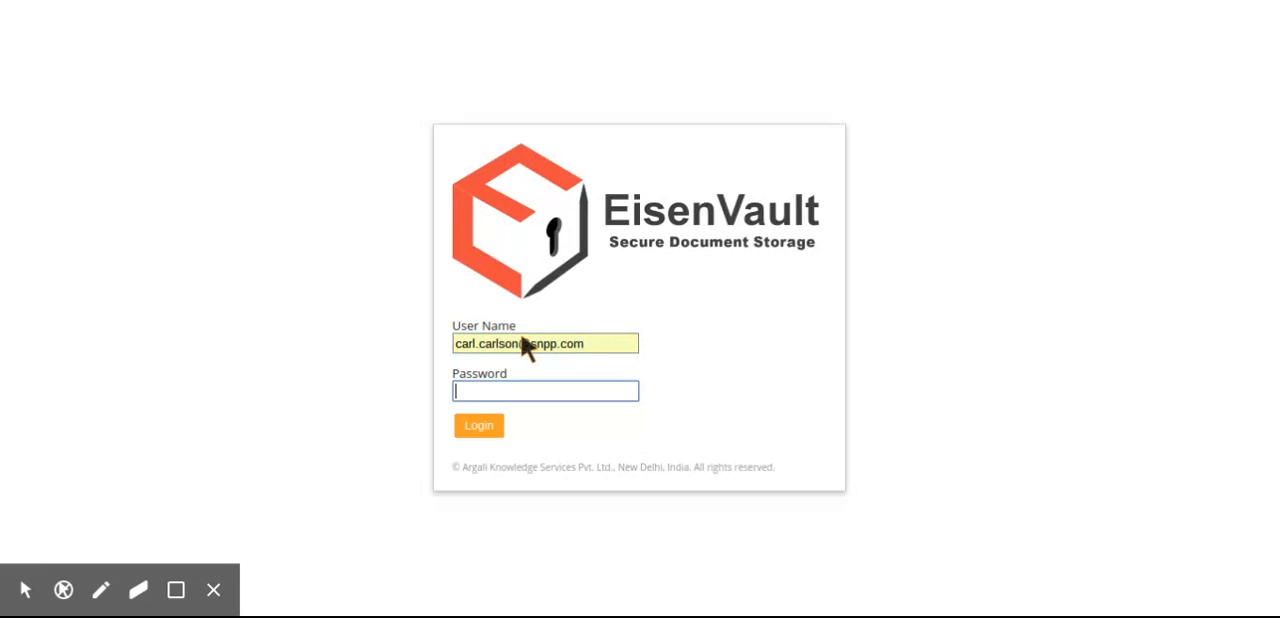
pyautogui.write('pas')
pyautogui.write('•••')
pyautogui.click(482, 424)
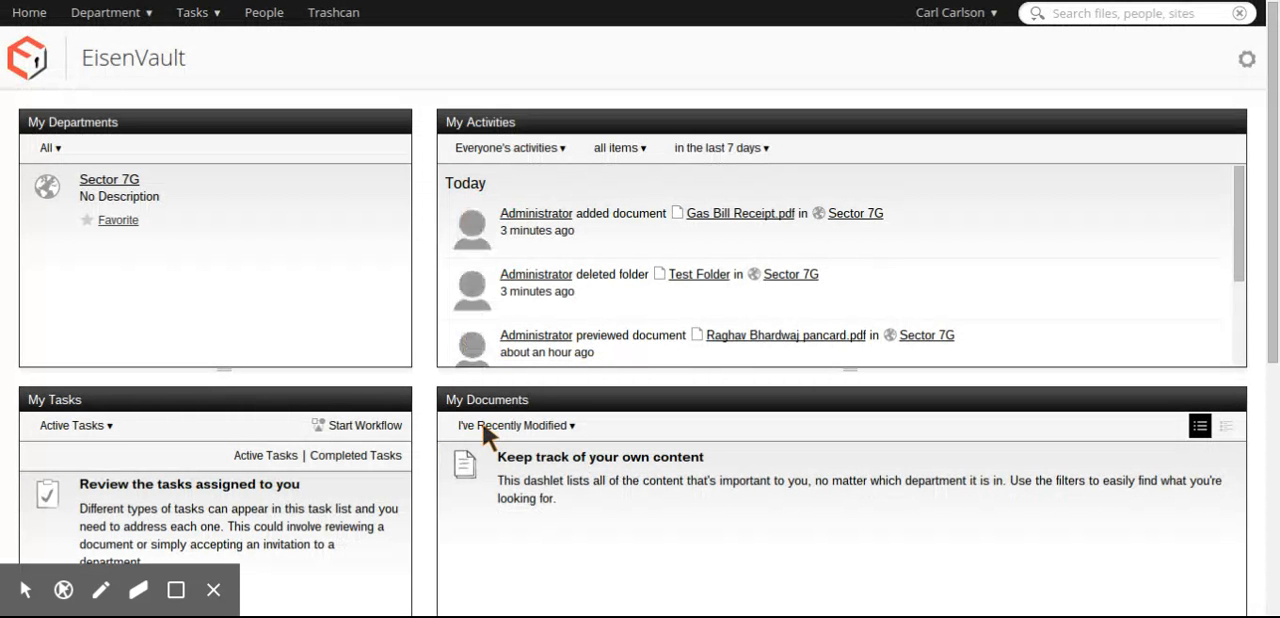
# - Open the Sector 7G department's document library from the Consumer member's account
pyautogui.click(130, 188)
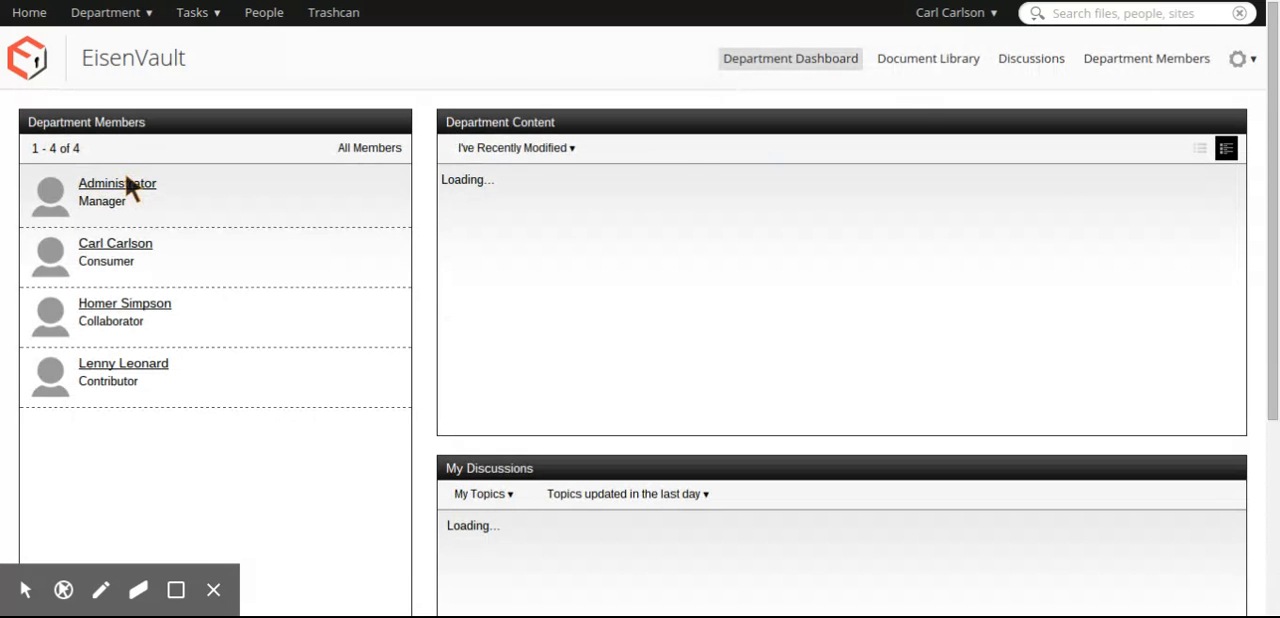
pyautogui.click(929, 58)
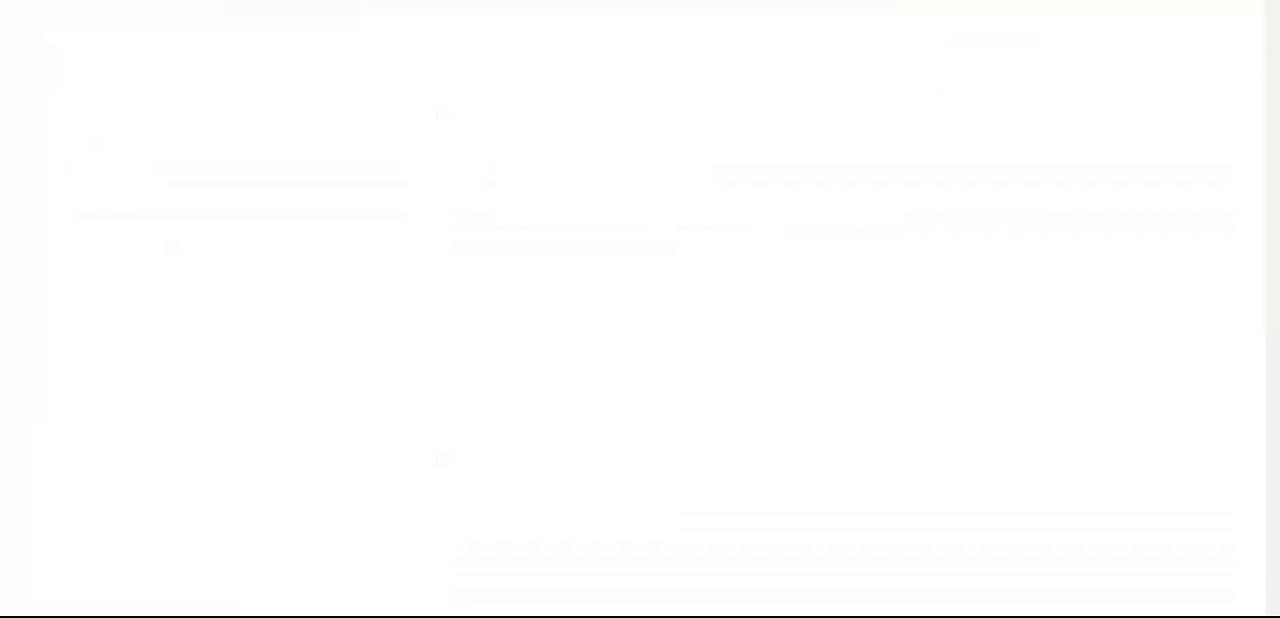